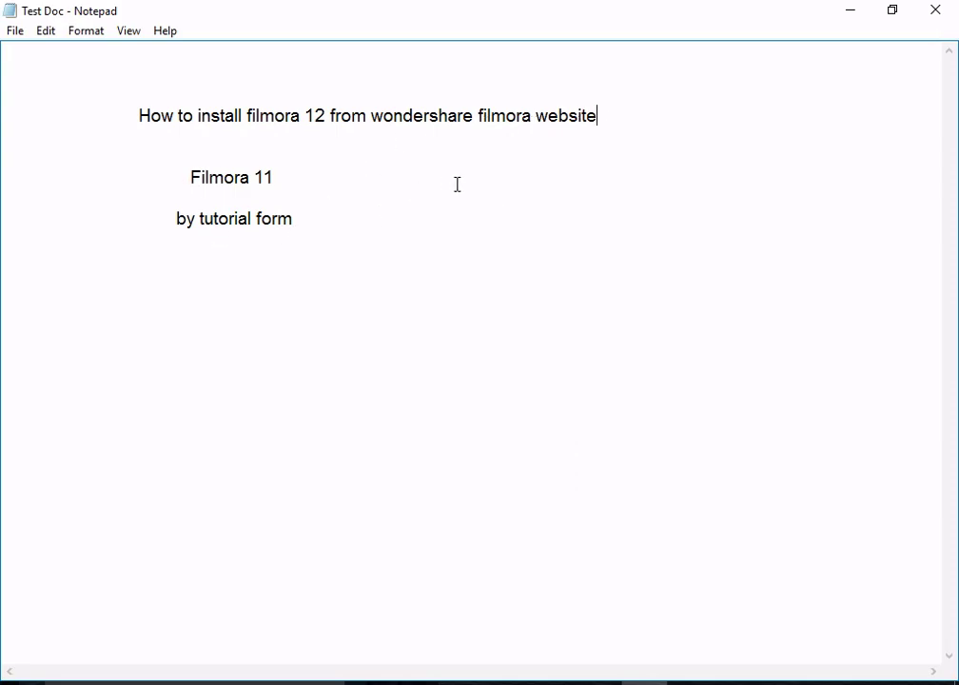
Step: Switch to Chrome and go from the "filmora 12 download" search results to the official Wondershare Filmora homepage
key(alt+Tab)
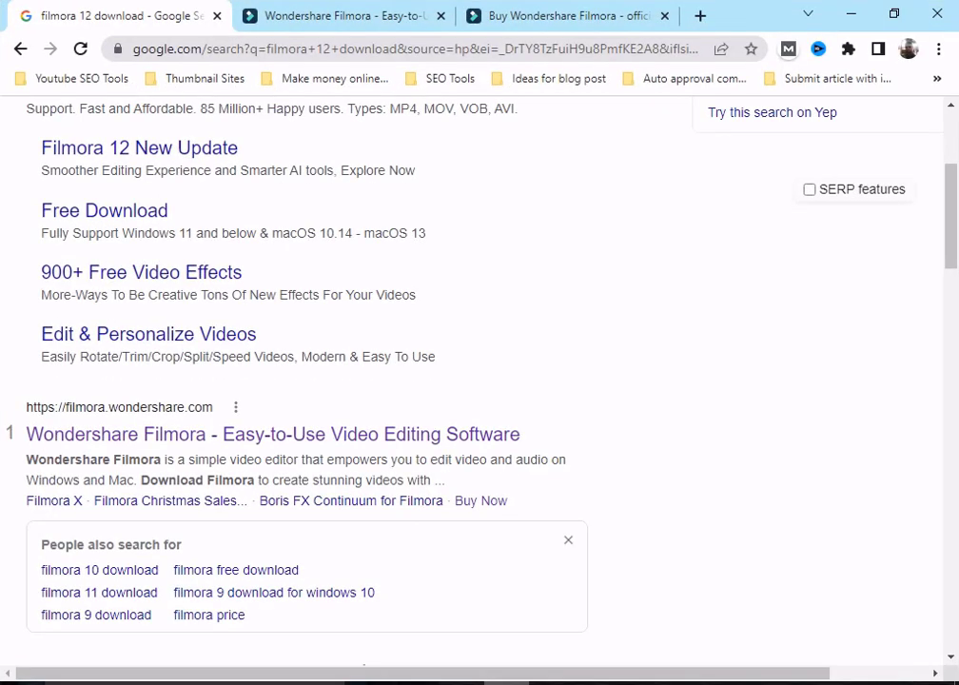
scroll(276, 338, up, 3)
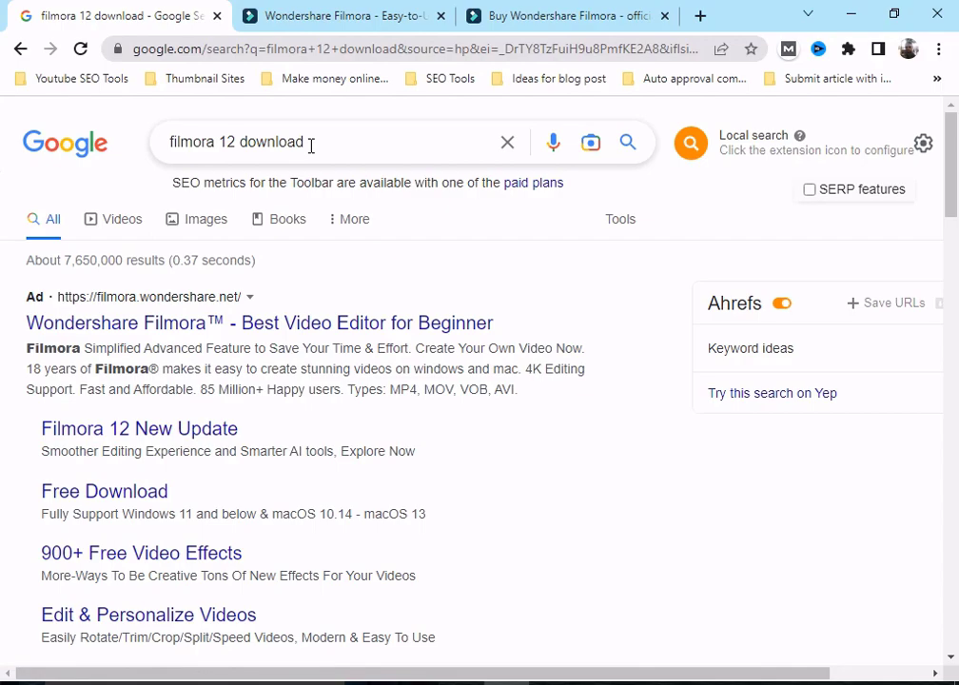
scroll(311, 147, down, 3)
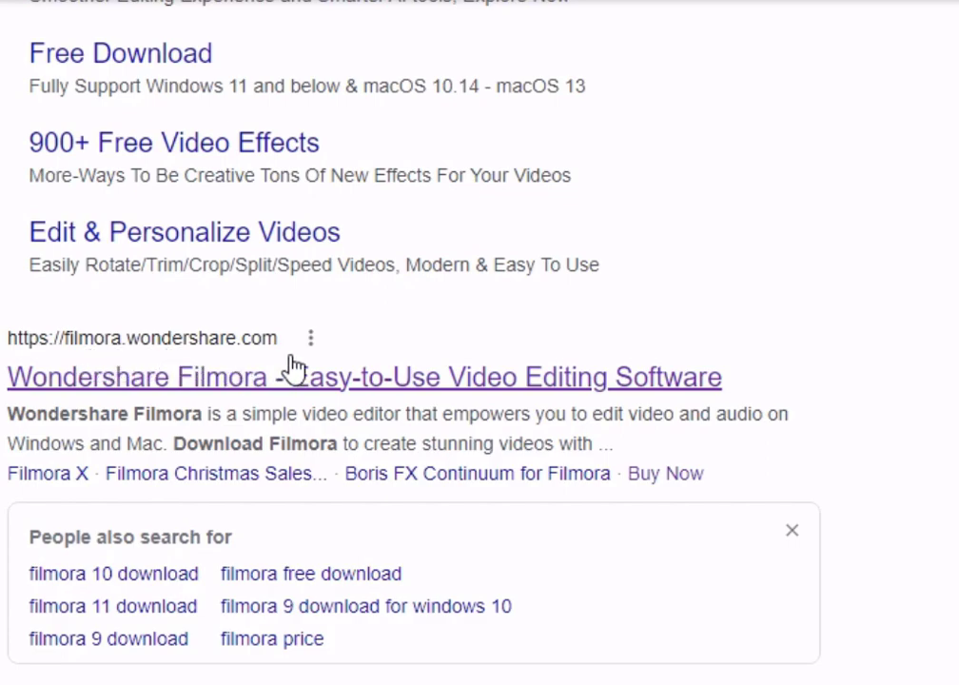
right_click(537, 386)
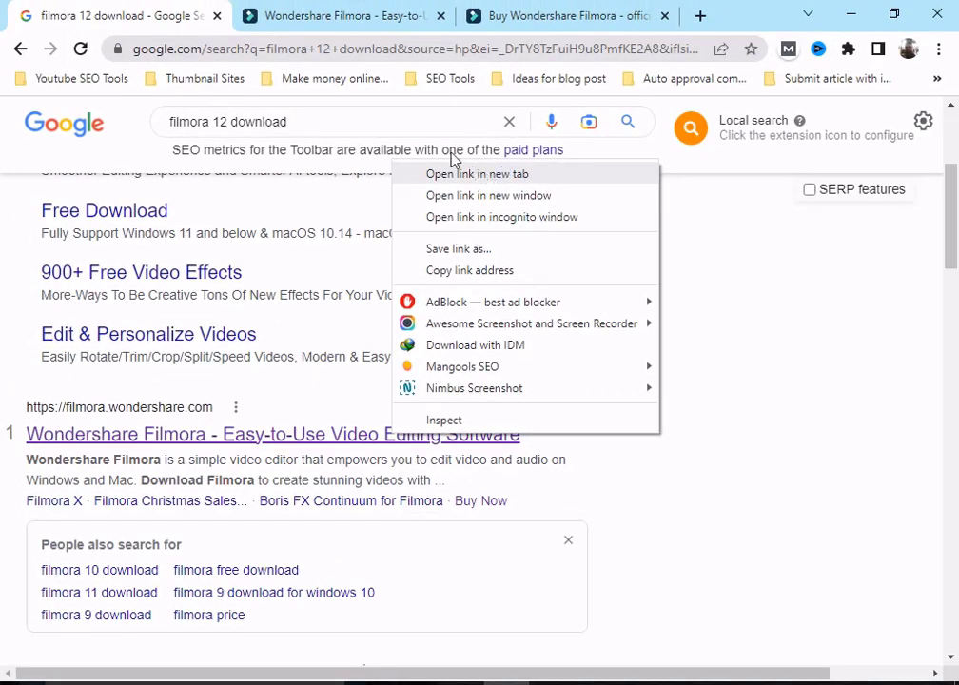
click(358, 16)
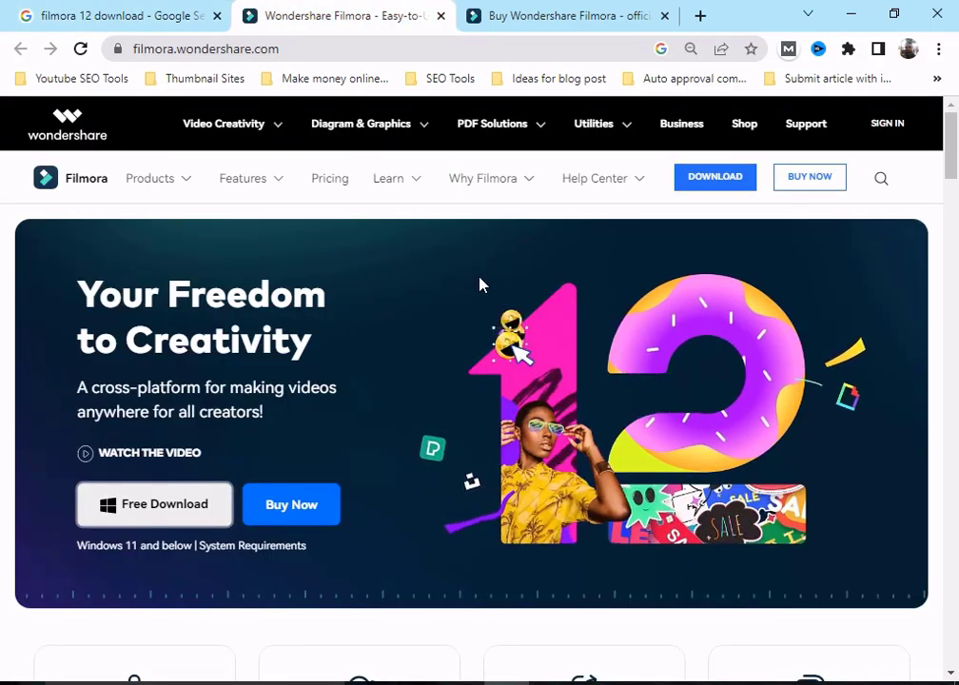
Step: Review the homepage's Free Download and Buy Now options, and examine the individual plans on the Filmora purchase page
scroll(481, 283, down, 1)
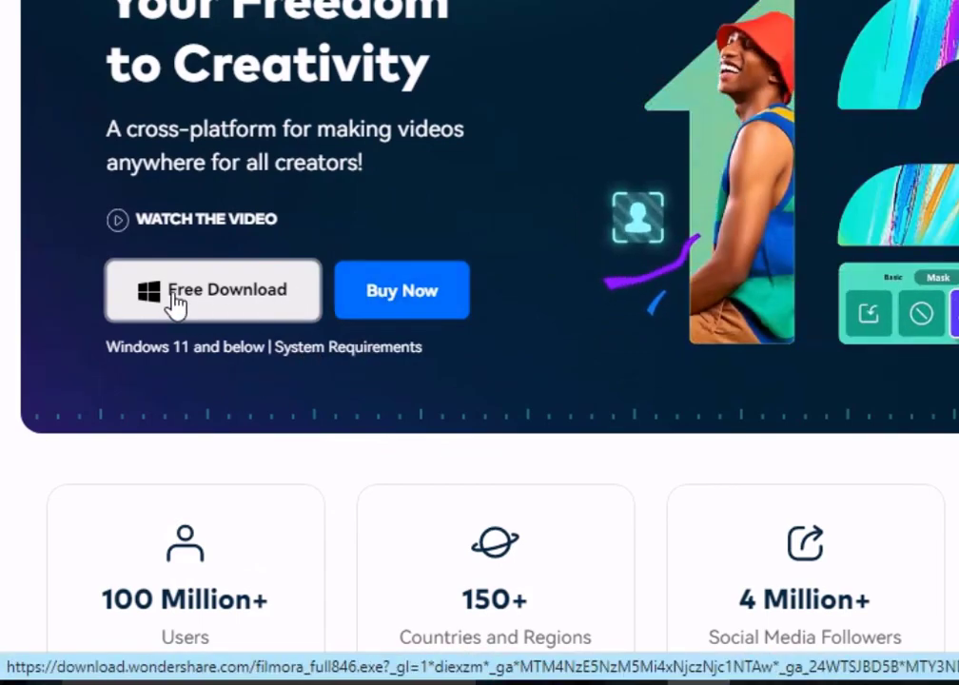
right_click(394, 307)
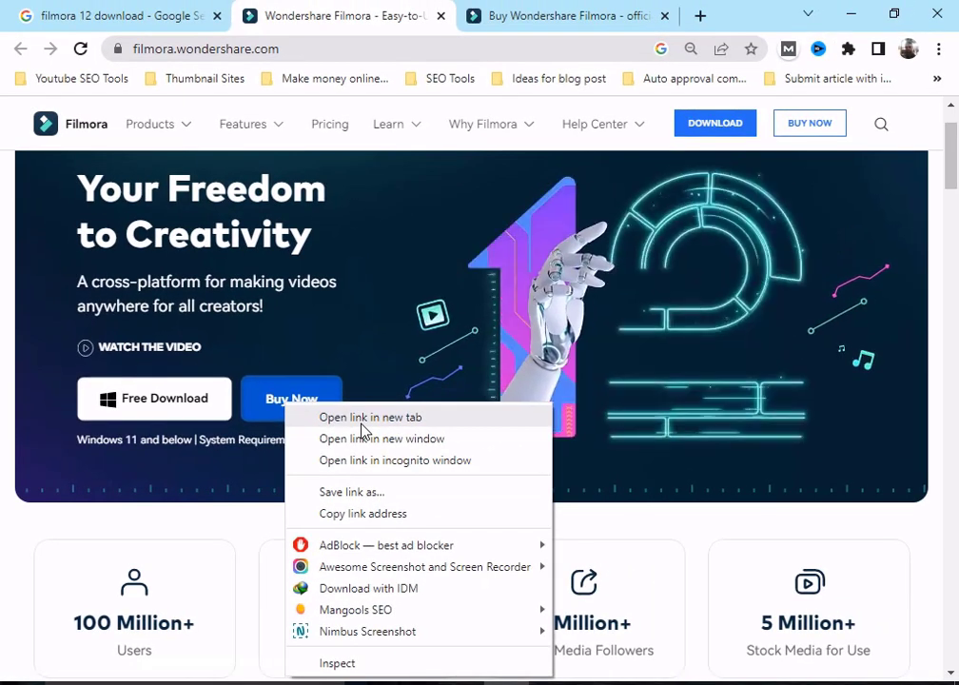
click(578, 17)
scroll(394, 214, up, 3)
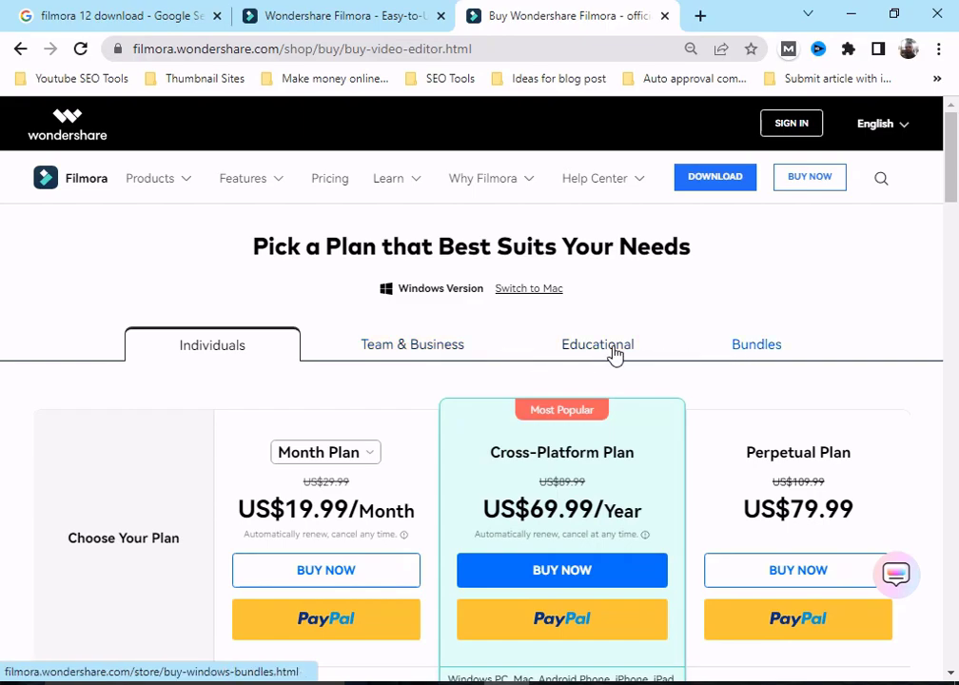
scroll(323, 400, down, 1)
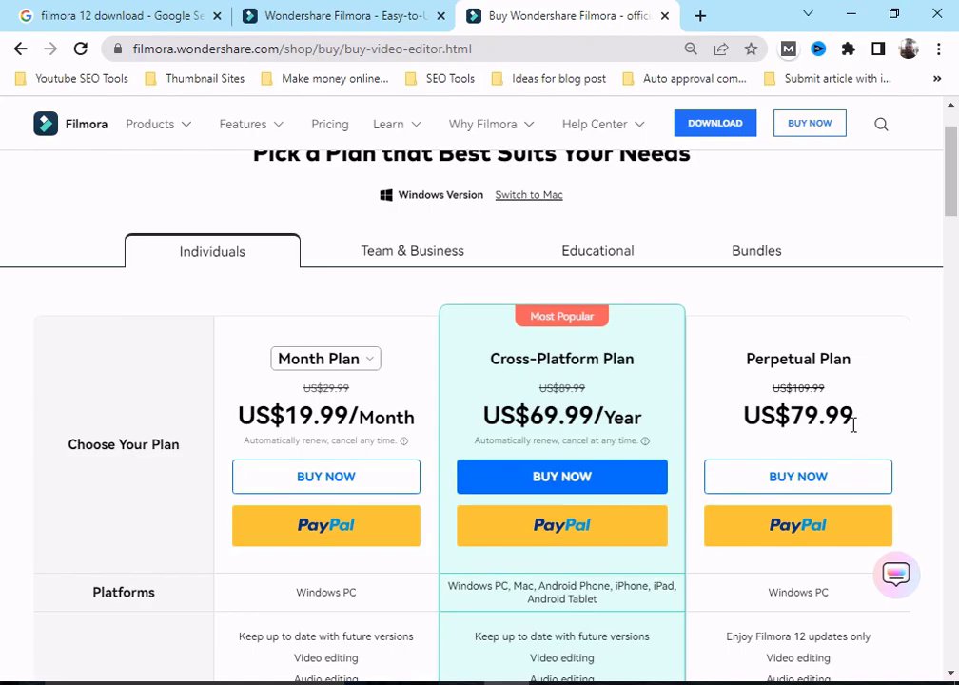
scroll(854, 426, down, 1)
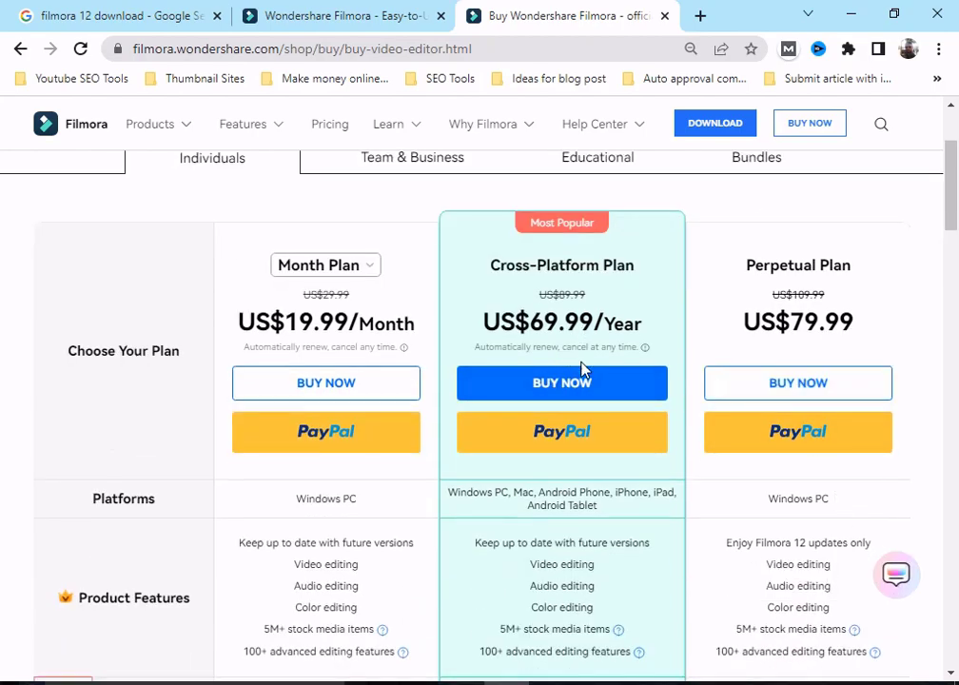
scroll(598, 351, up, 1)
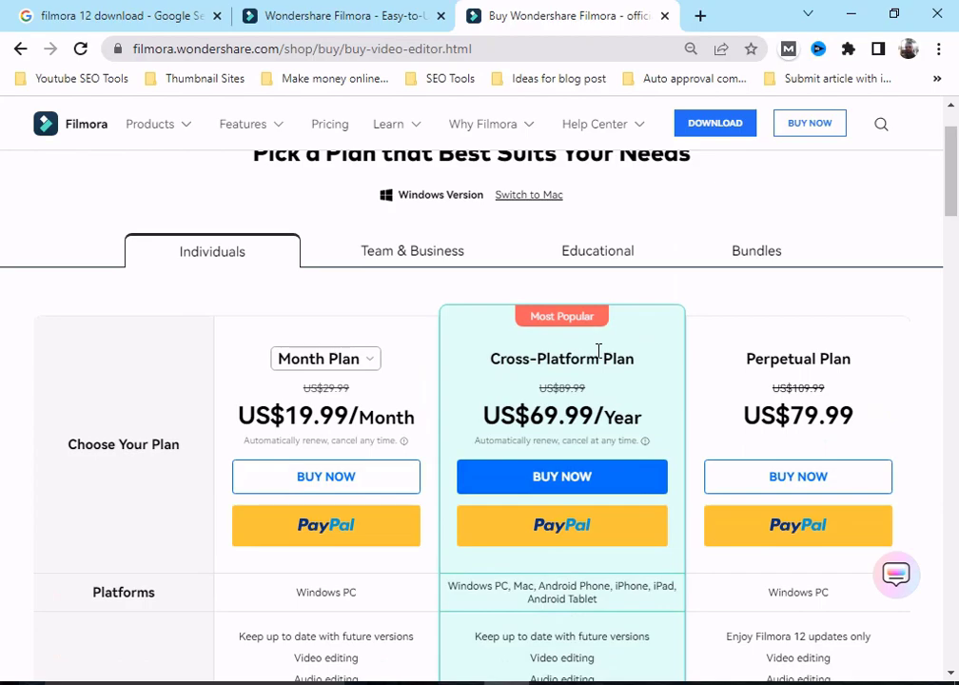
Step: Open the educational plans and examine the student pricing and the educator request form
click(597, 254)
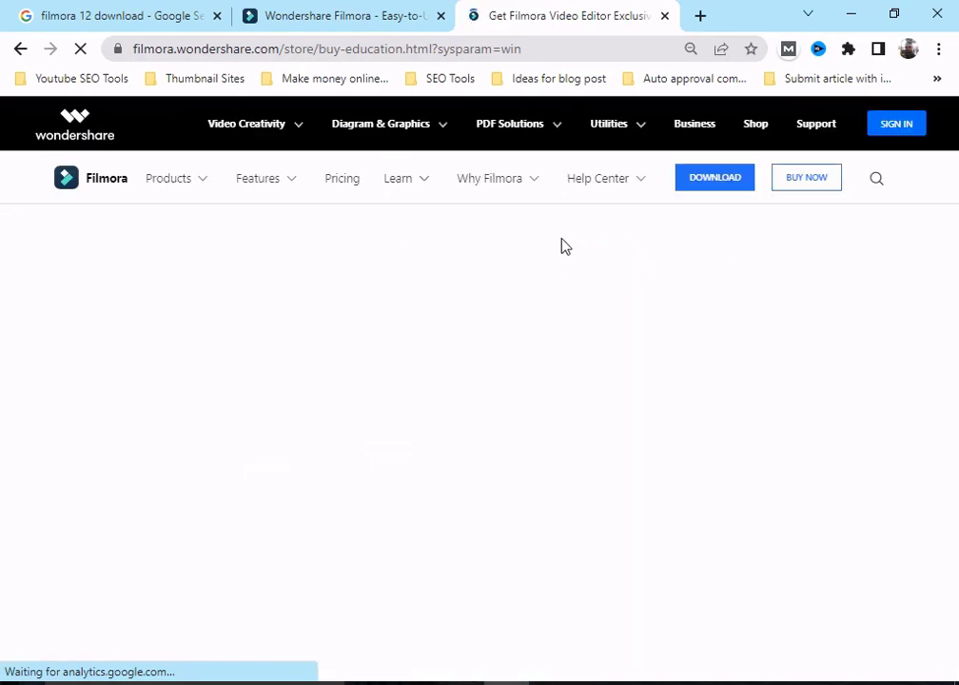
scroll(658, 395, down, 1)
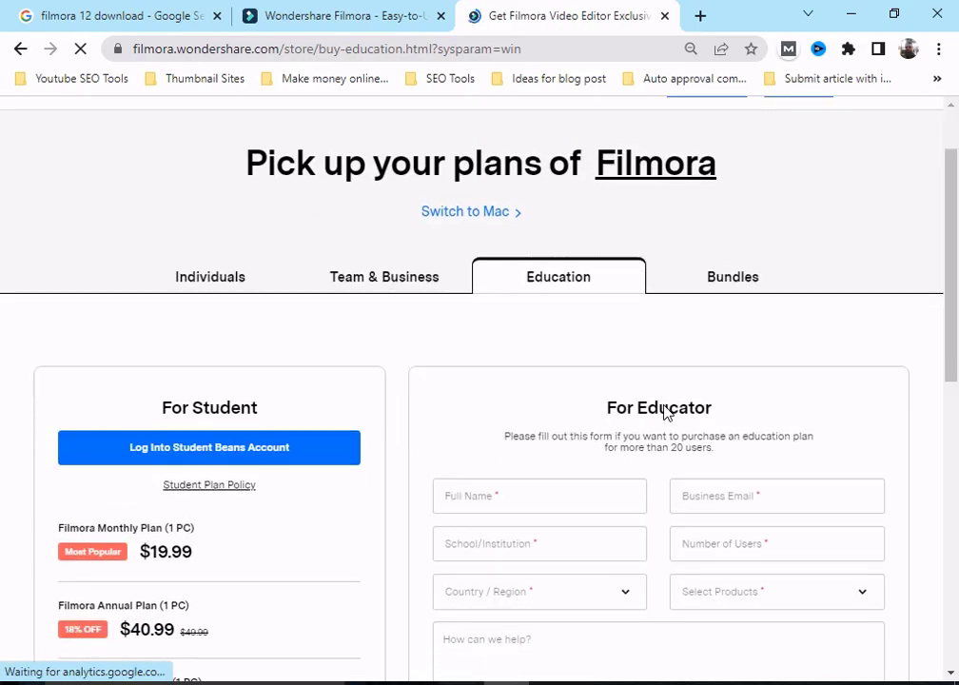
scroll(672, 396, down, 2)
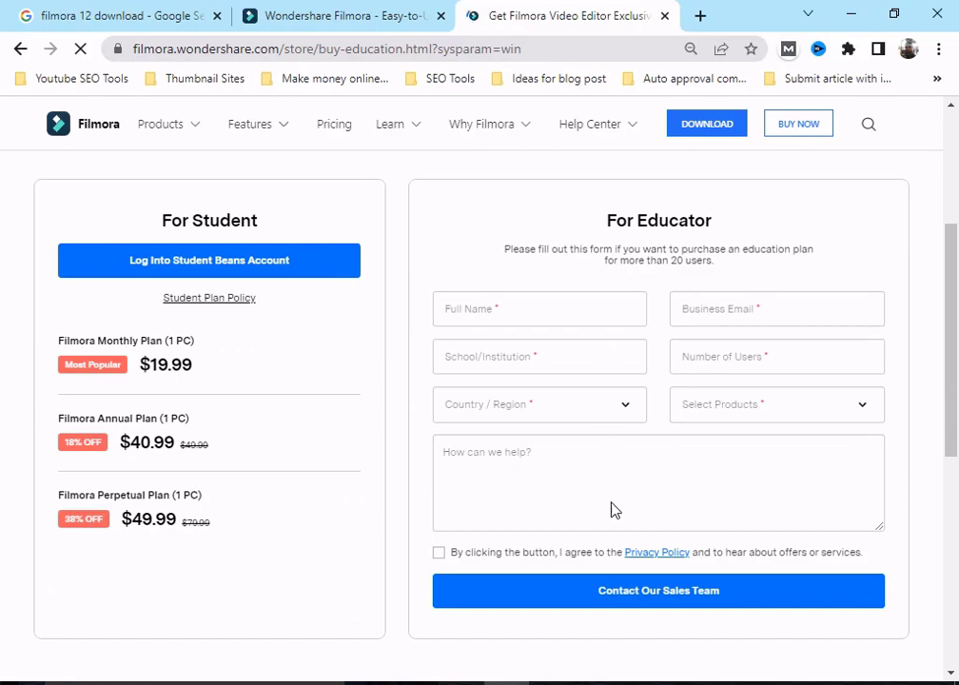
scroll(274, 480, down, 1)
scroll(176, 478, down, 2)
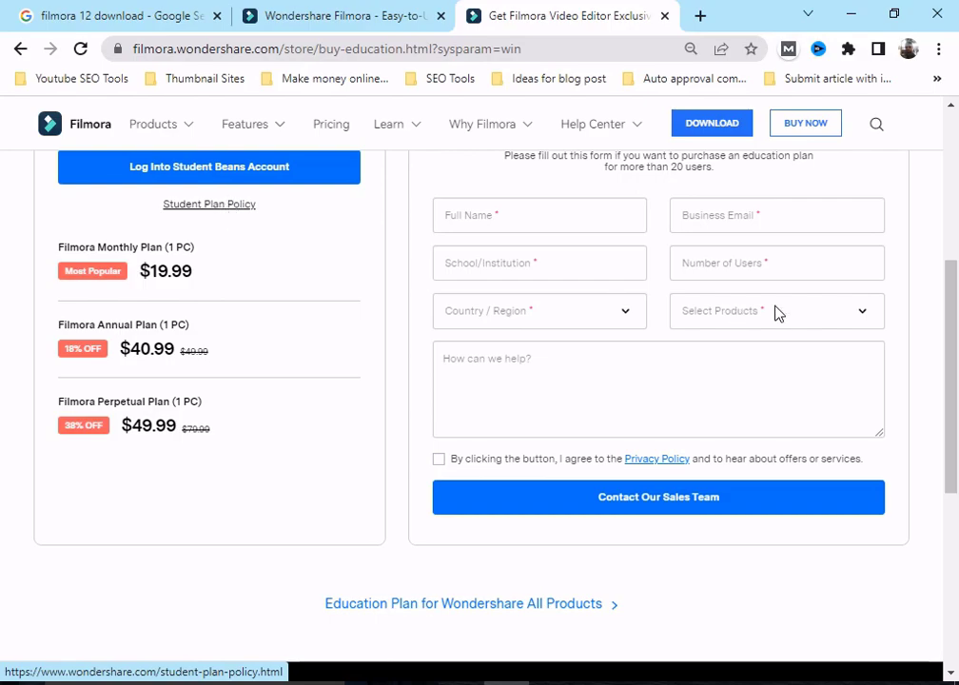
Step: Download the Filmora installer filmora_setup_full846.exe from the Wondershare site into Downloads\Programs
scroll(752, 312, up, 4)
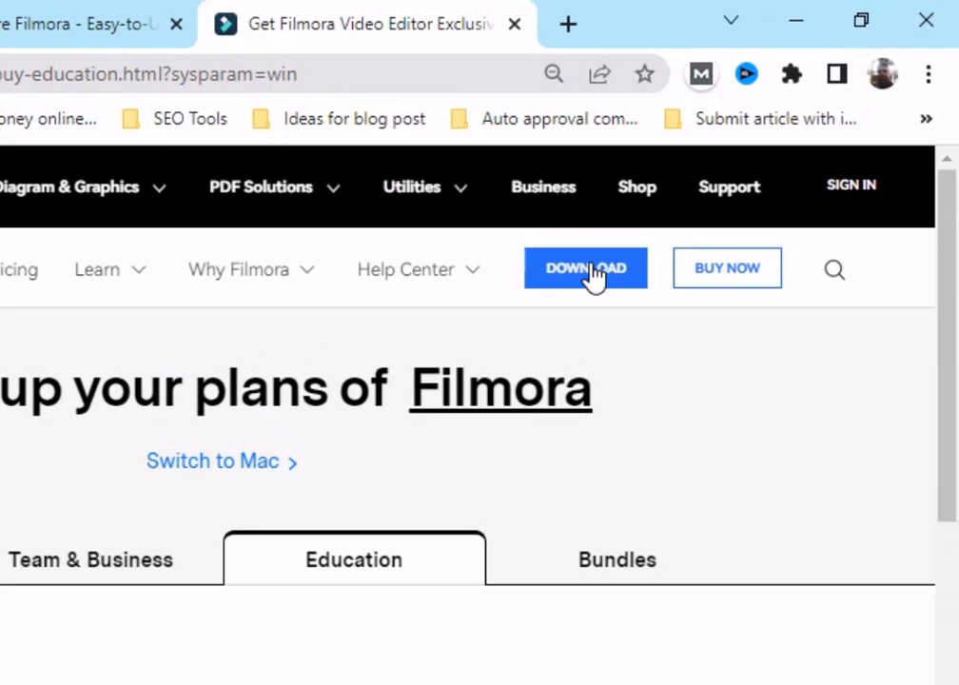
right_click(591, 273)
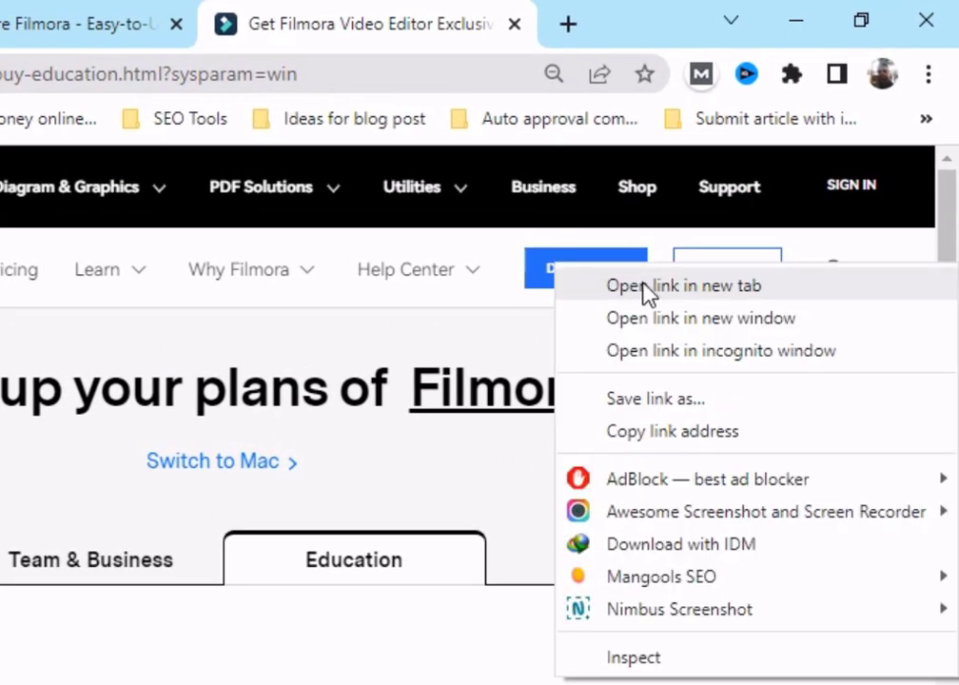
click(643, 284)
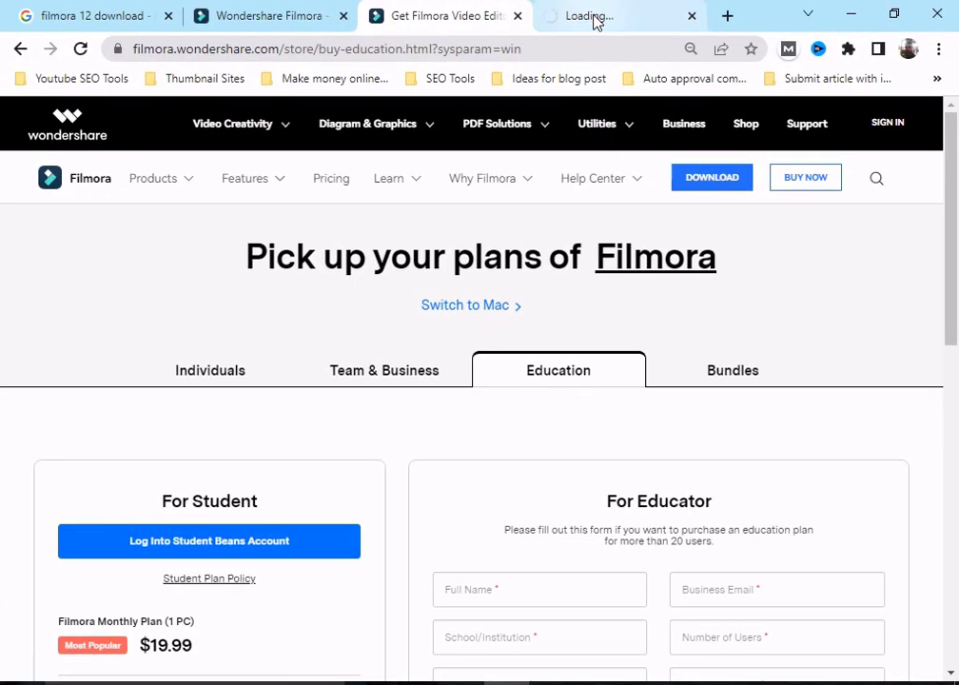
click(564, 17)
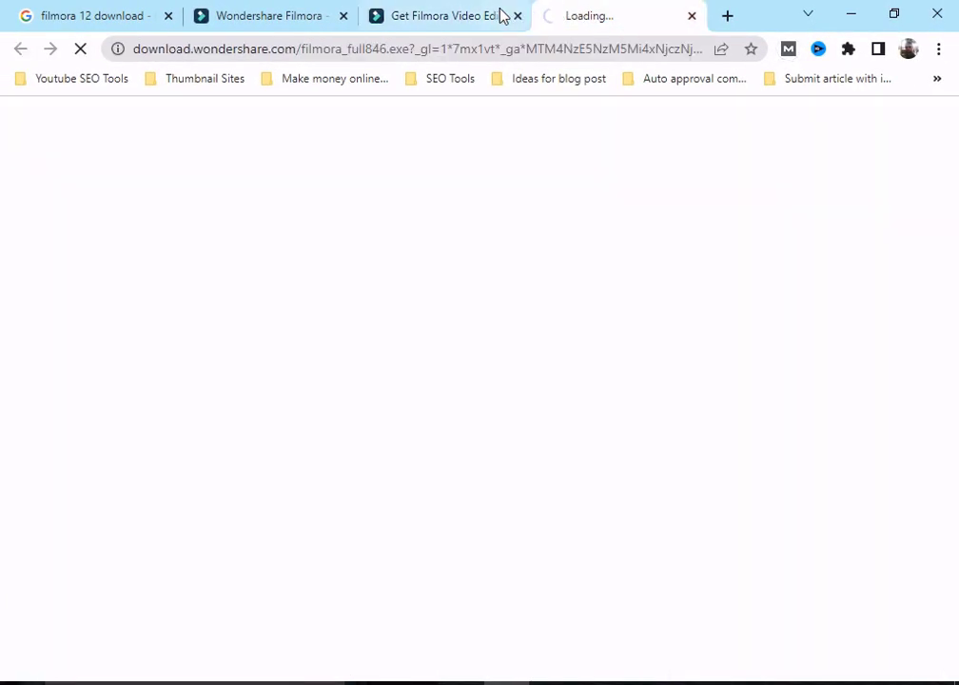
click(469, 21)
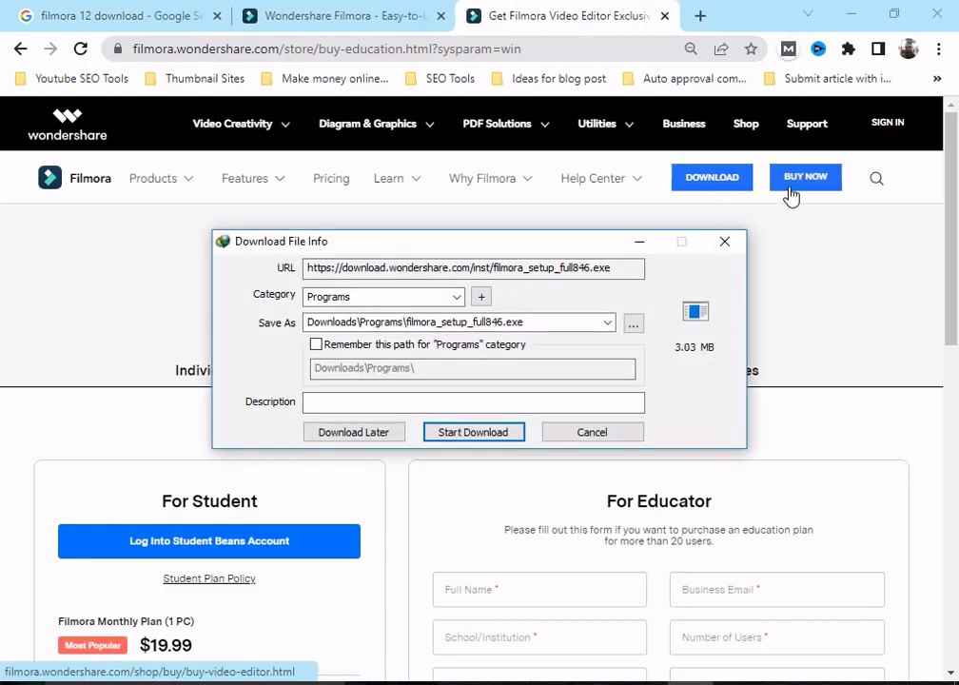
click(482, 434)
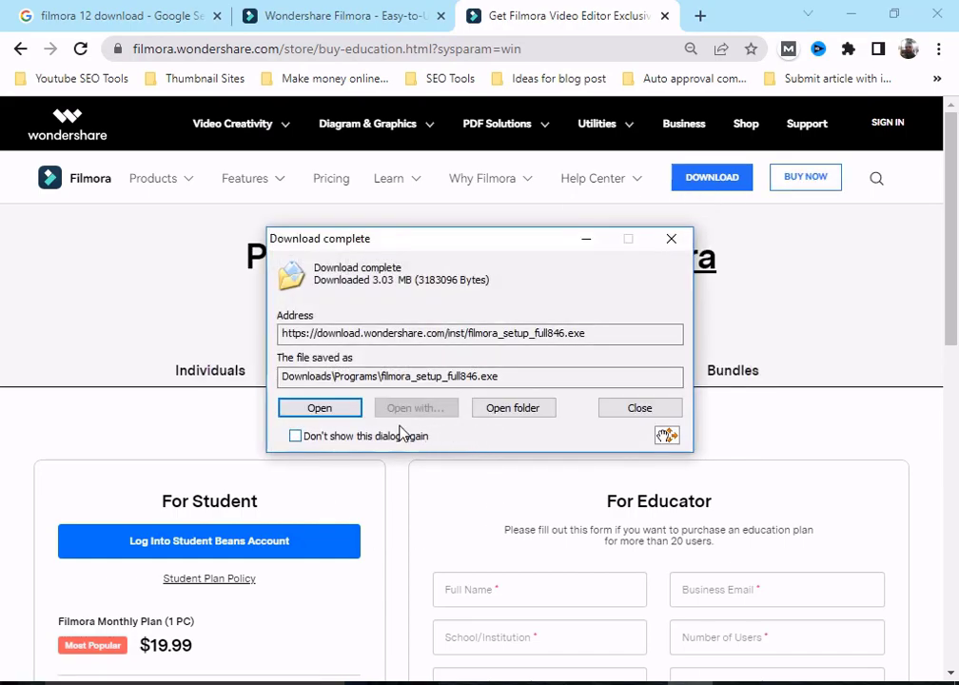
Step: Open the folder holding the downloaded file and run the filmora_setup_full846 installer
click(530, 409)
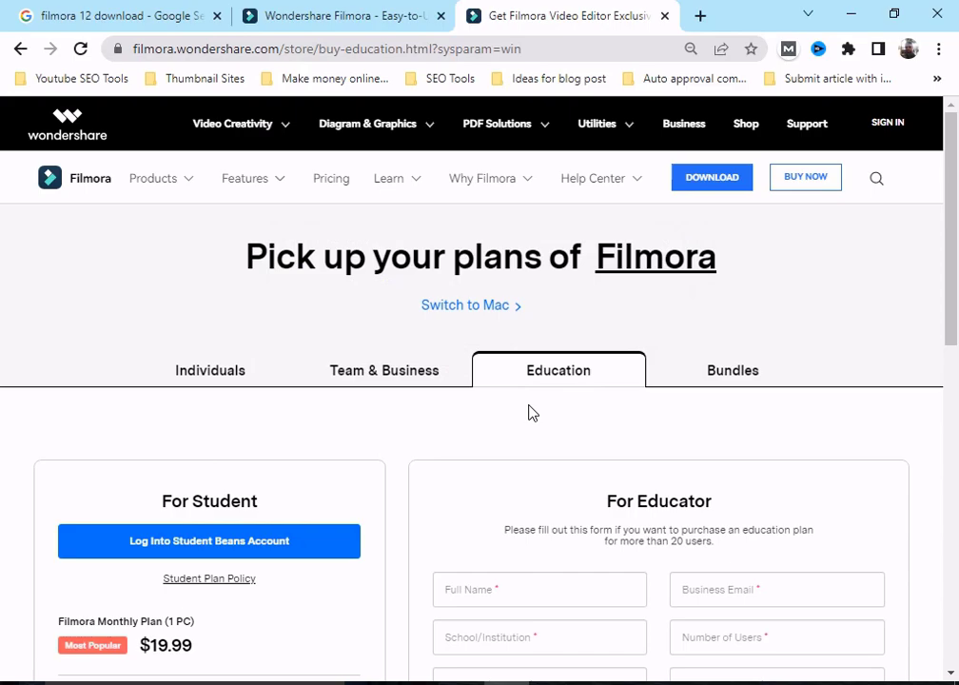
right_click(496, 500)
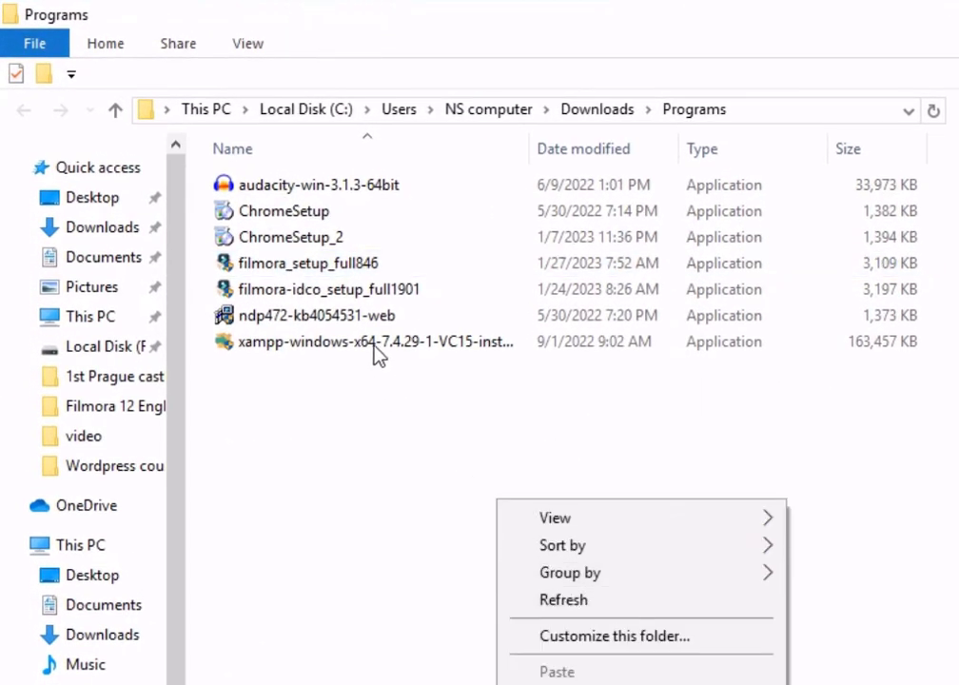
click(354, 269)
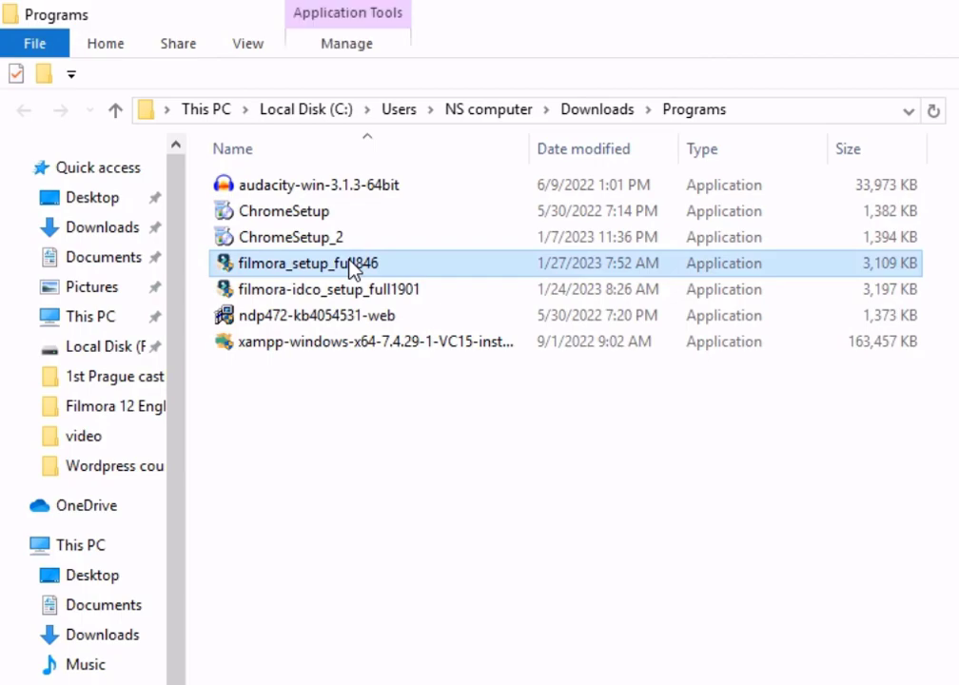
double_click(354, 269)
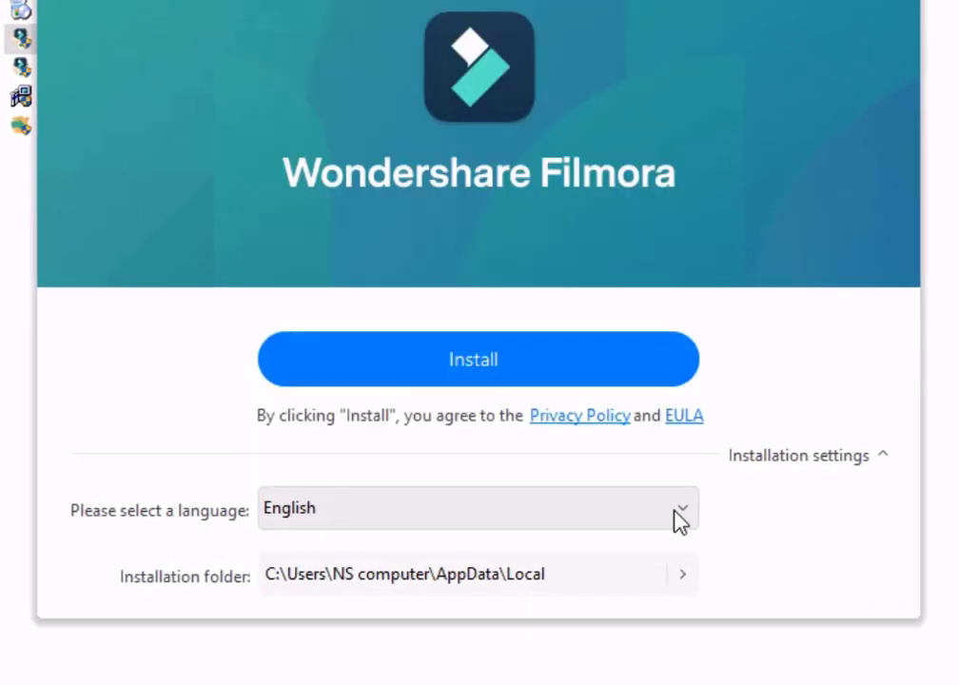
Step: Look through the installer's language choices and select English
click(679, 514)
scroll(447, 71, down, 6)
scroll(433, 84, up, 4)
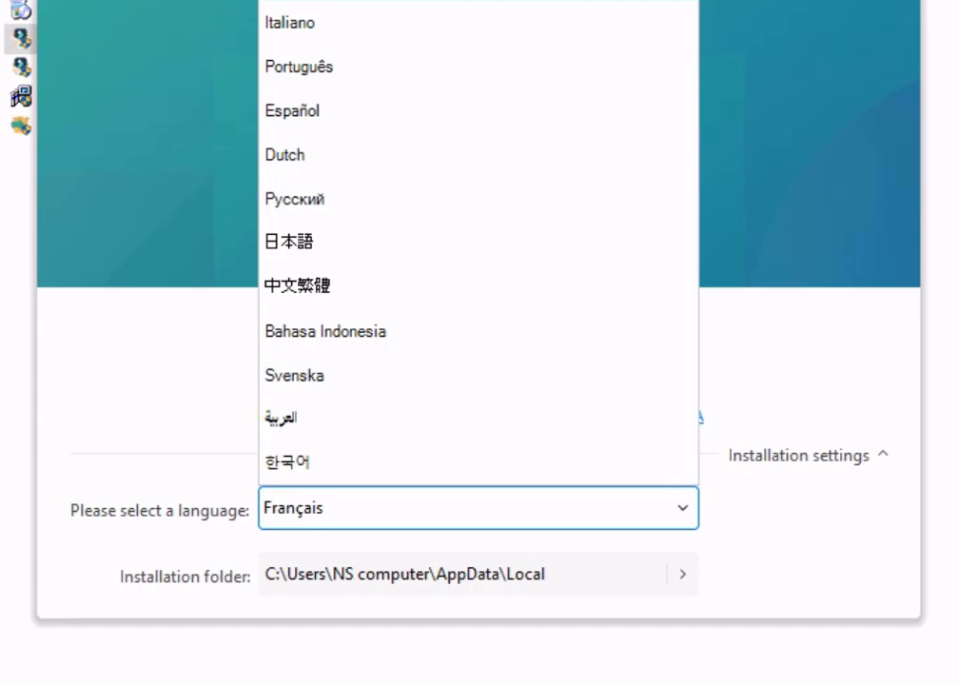
click(314, 2)
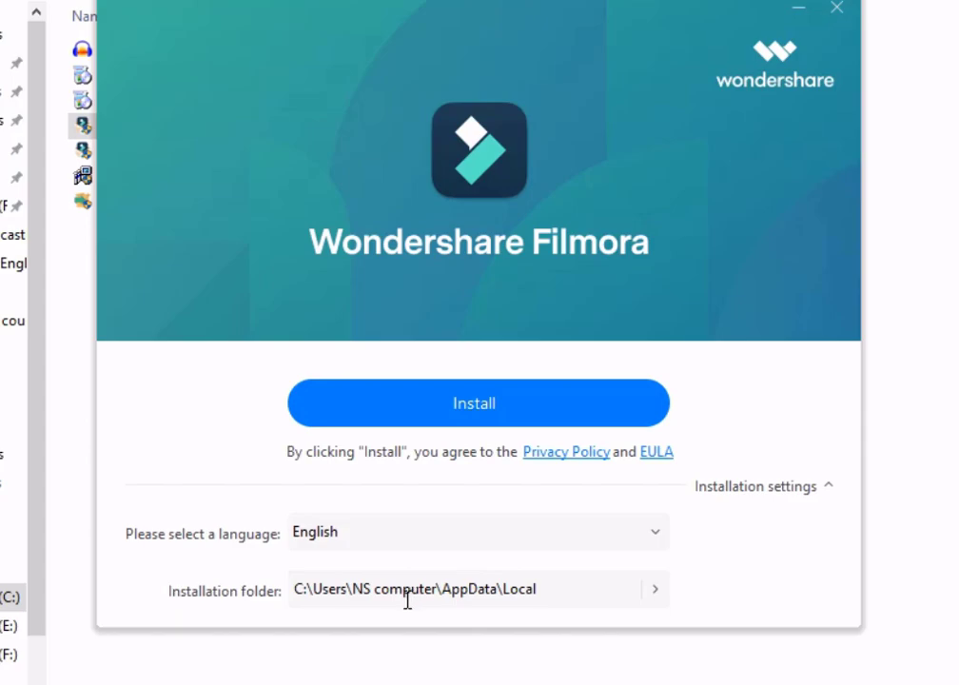
Step: Check the installation folder chooser without picking a new folder, and exit the Filmora installer
click(658, 594)
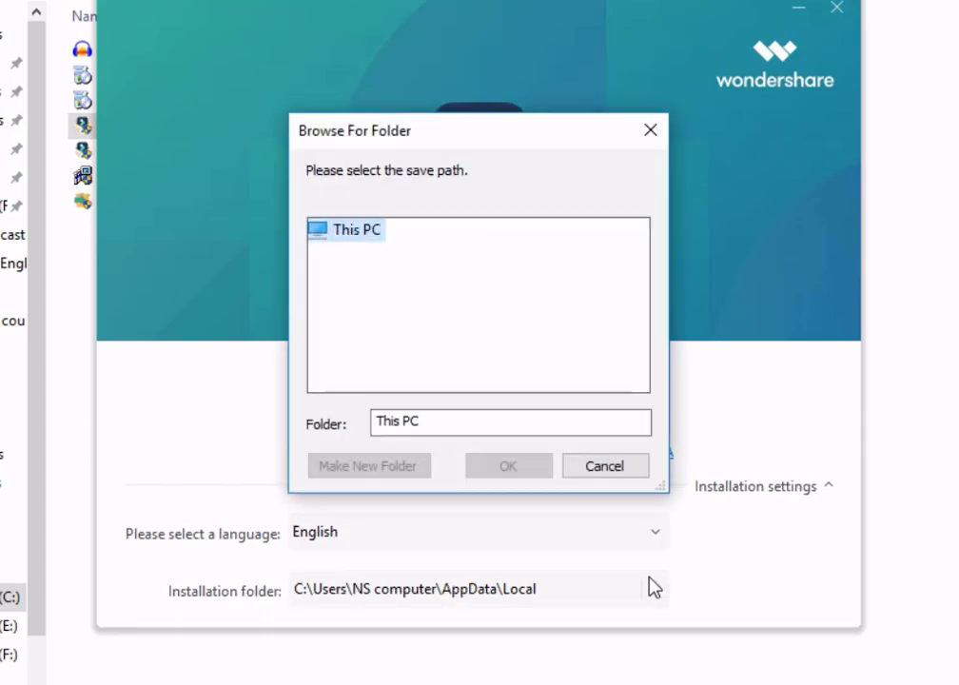
click(608, 468)
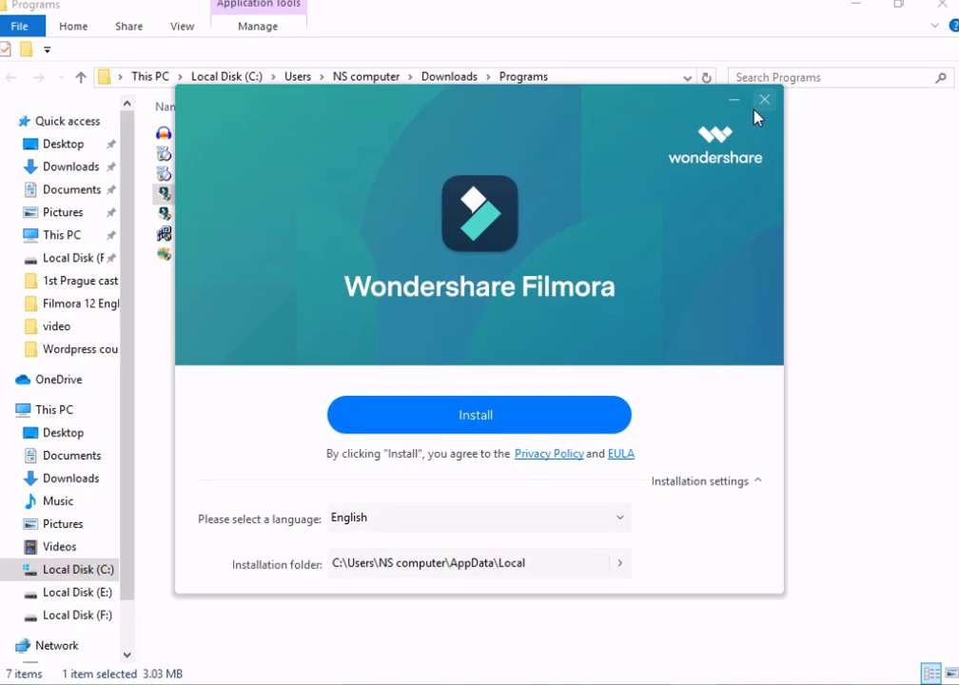
click(760, 106)
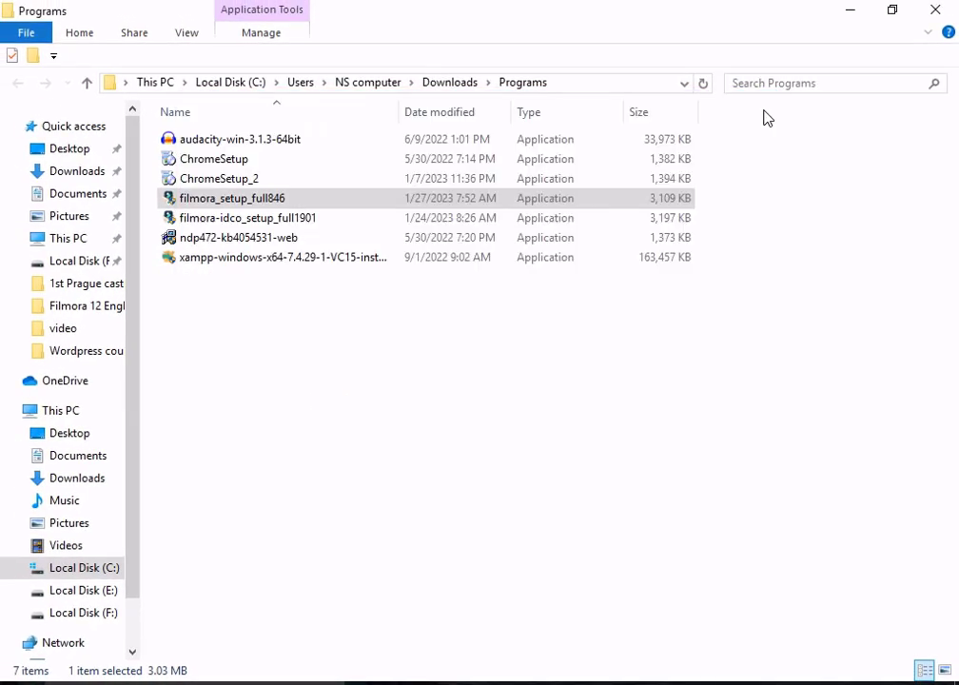
Step: Minimize the open windows to reach the desktop, and launch Wondershare Filmora 12 with a new project
click(855, 13)
click(854, 14)
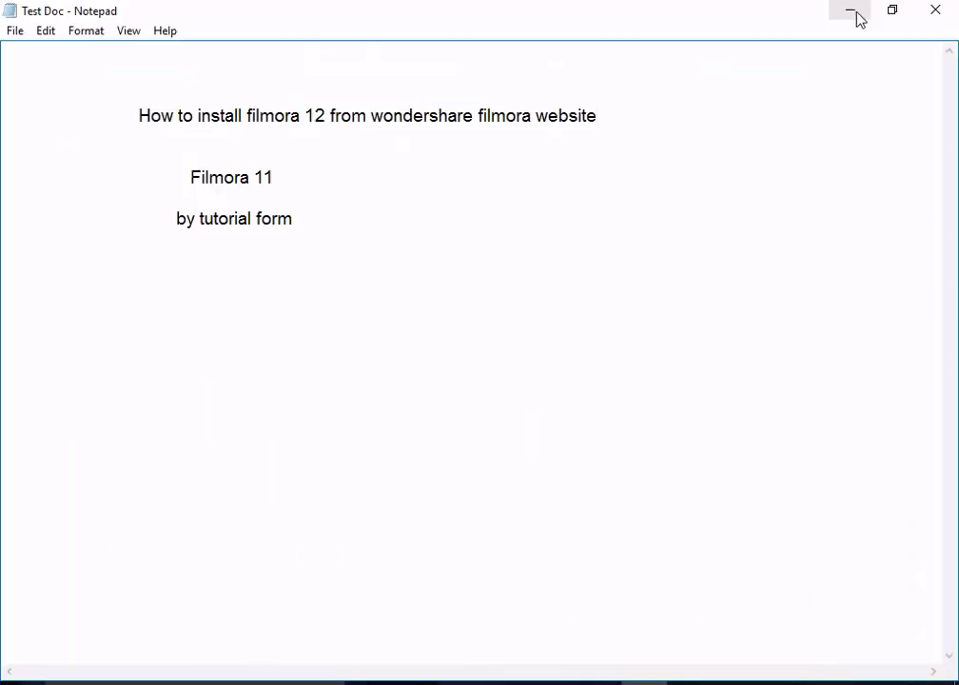
click(855, 14)
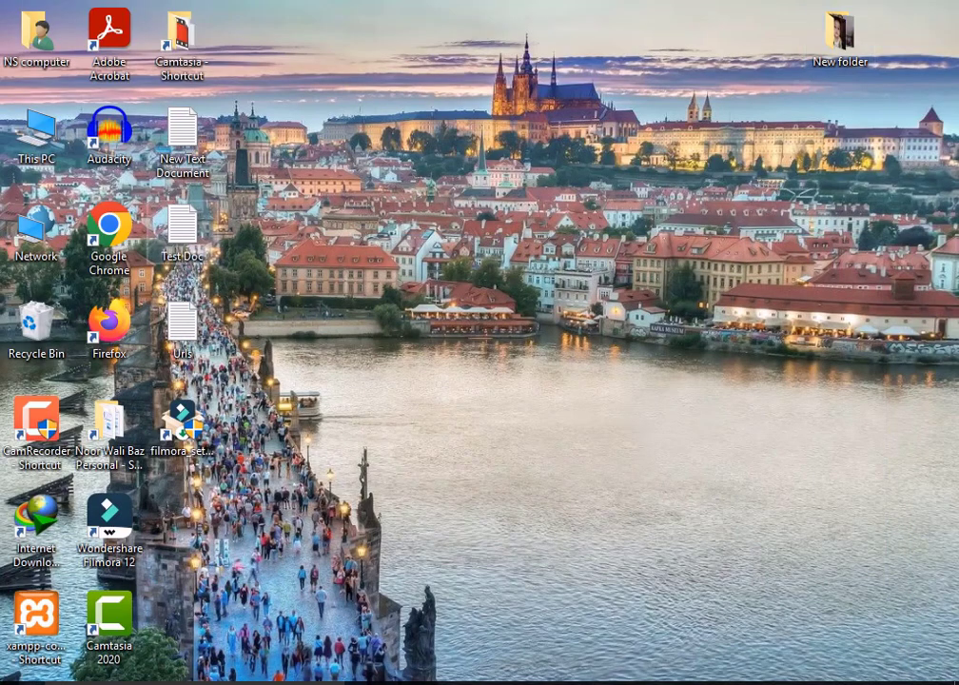
double_click(109, 521)
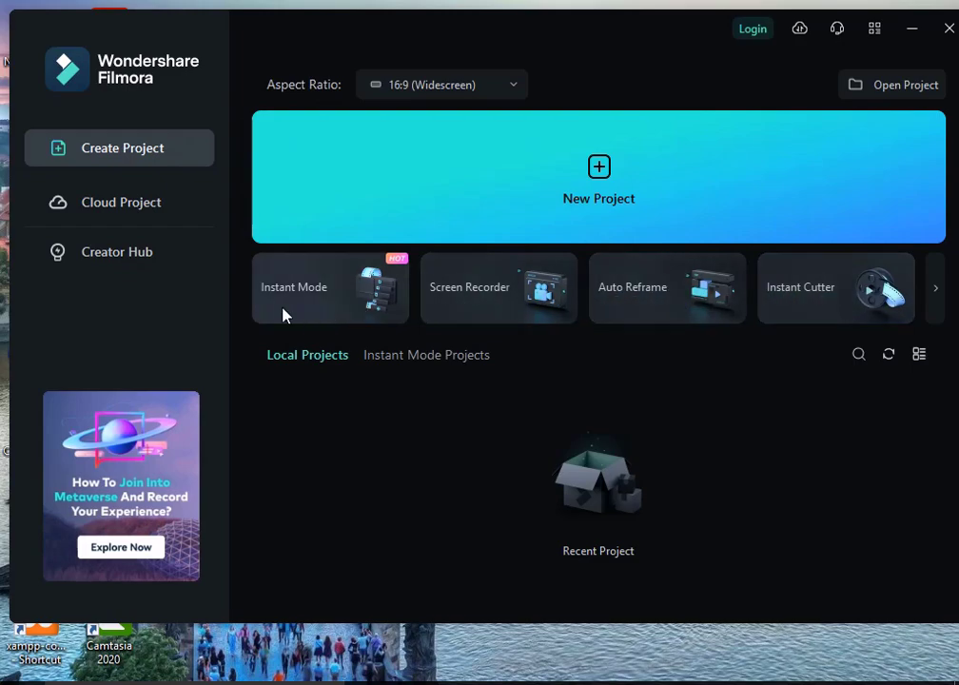
click(601, 171)
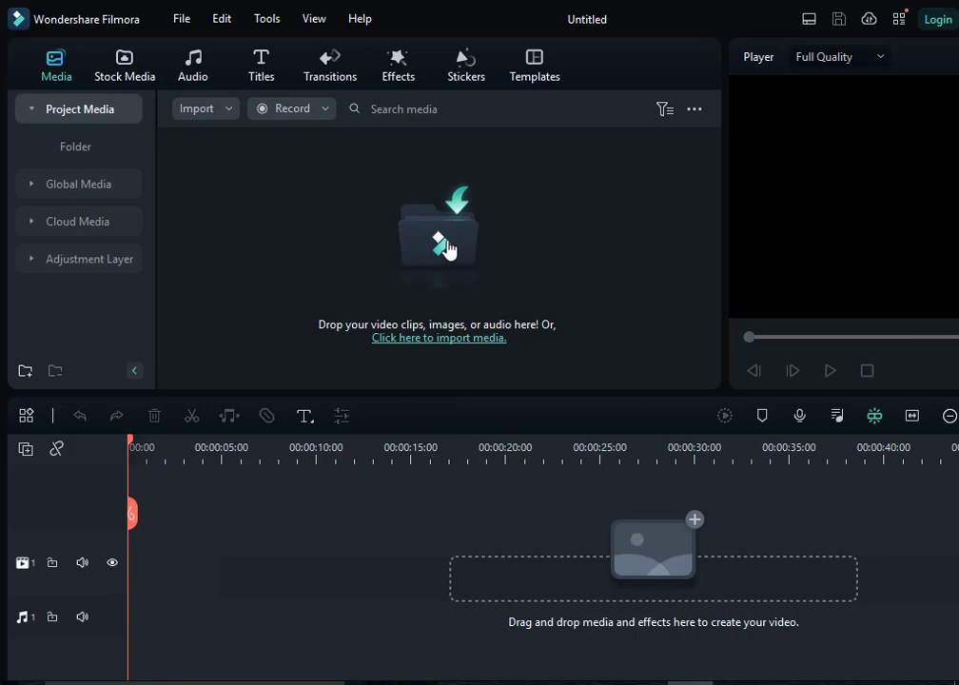
Step: Import the image prague-1196056_1280 from the 2nd charles bridge folder and place it at the start of video track 1
click(448, 251)
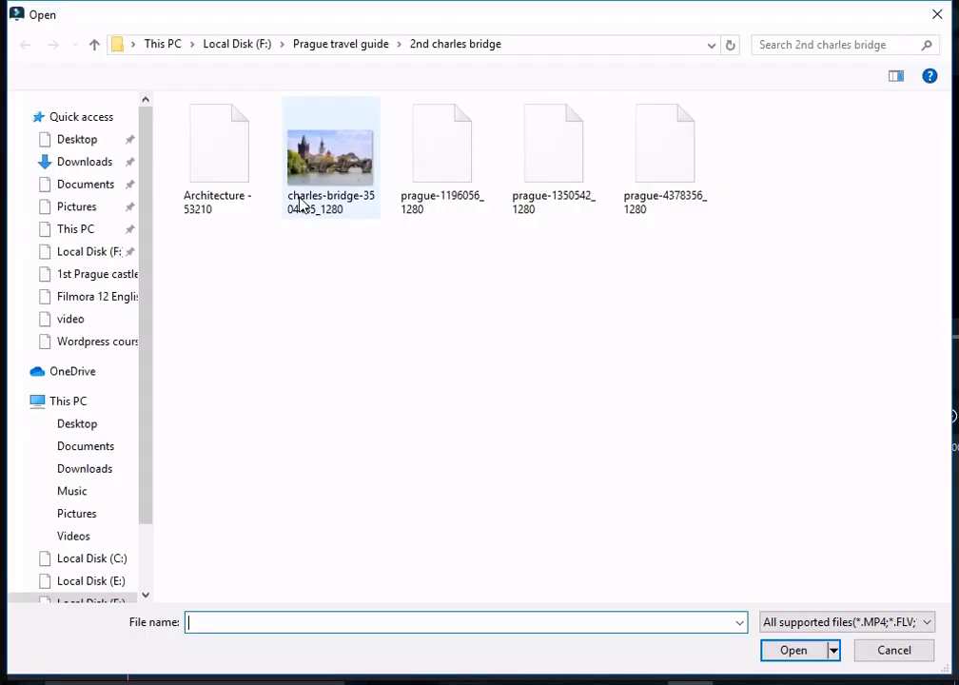
click(424, 156)
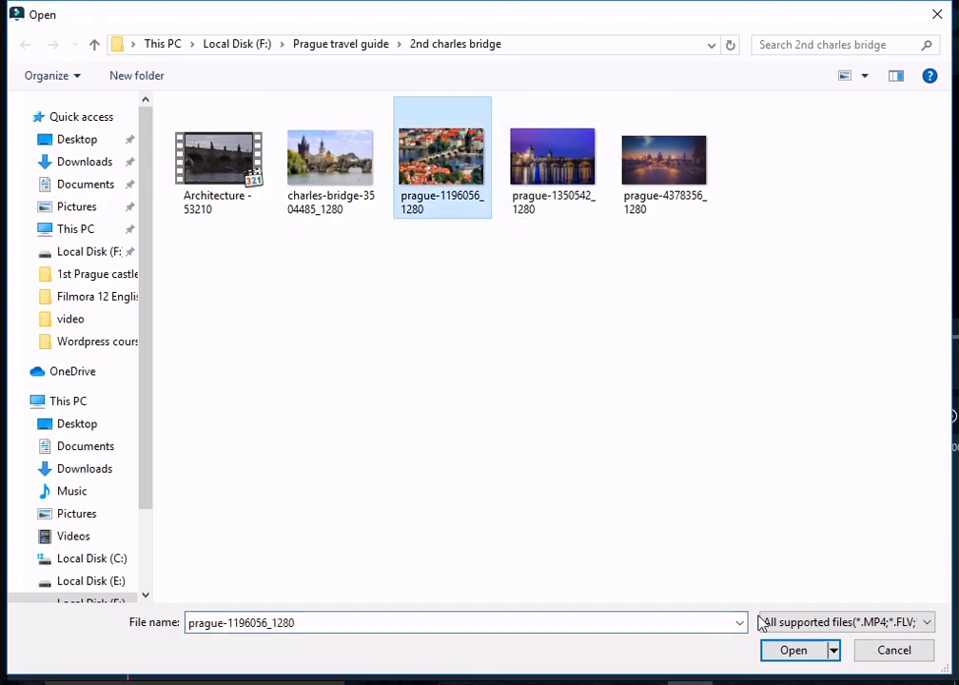
click(796, 653)
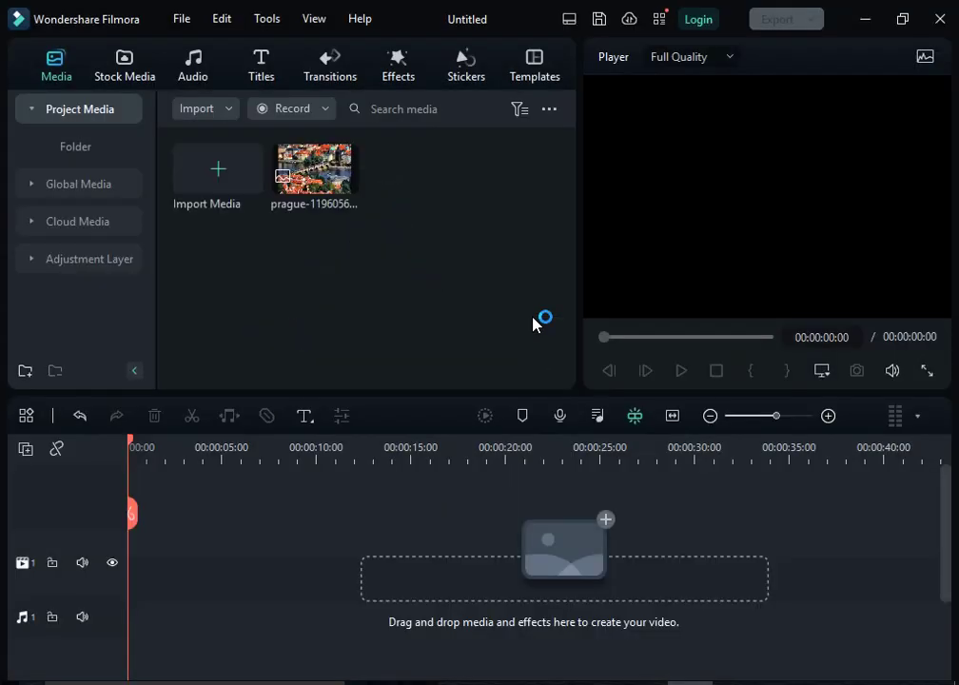
mouse_move(355, 222)
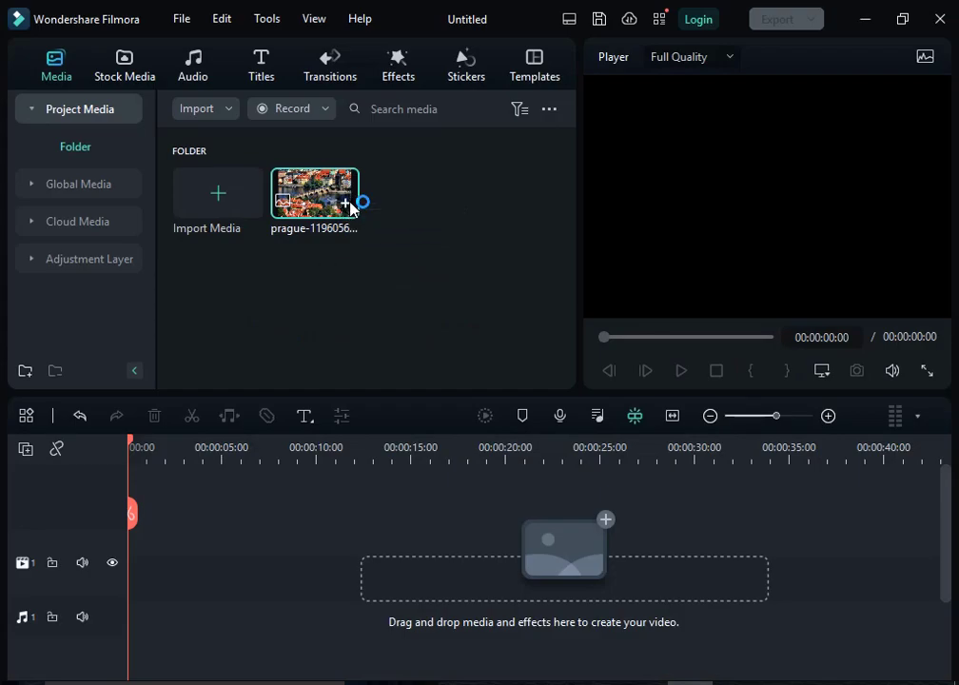
drag(333, 215, 154, 525)
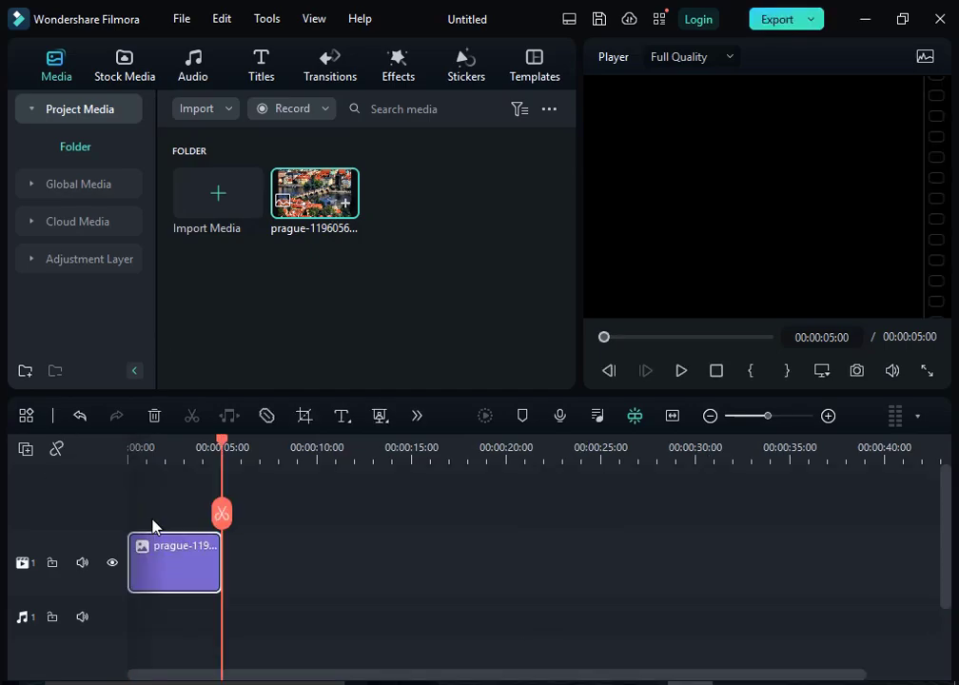